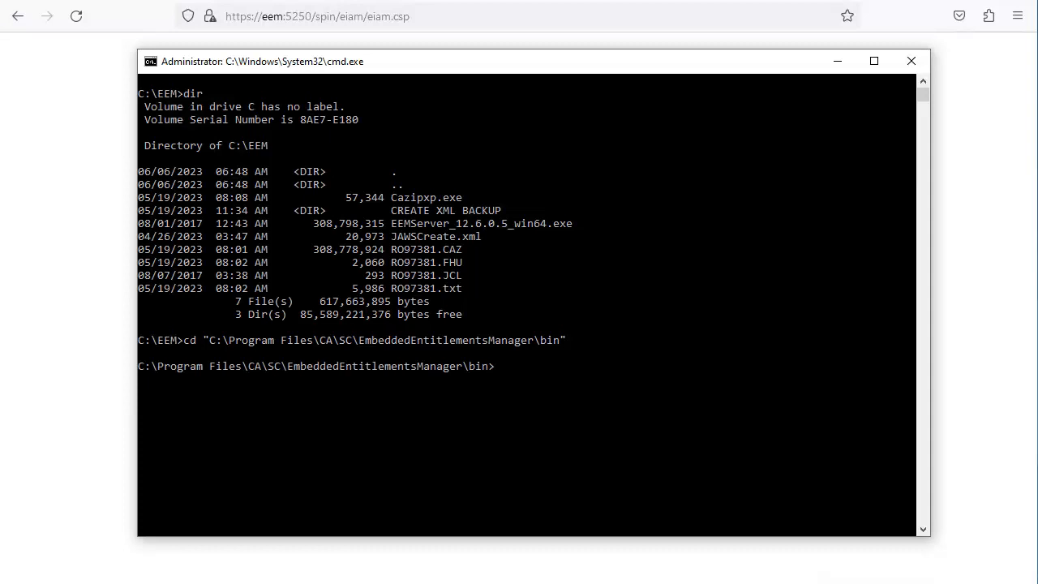
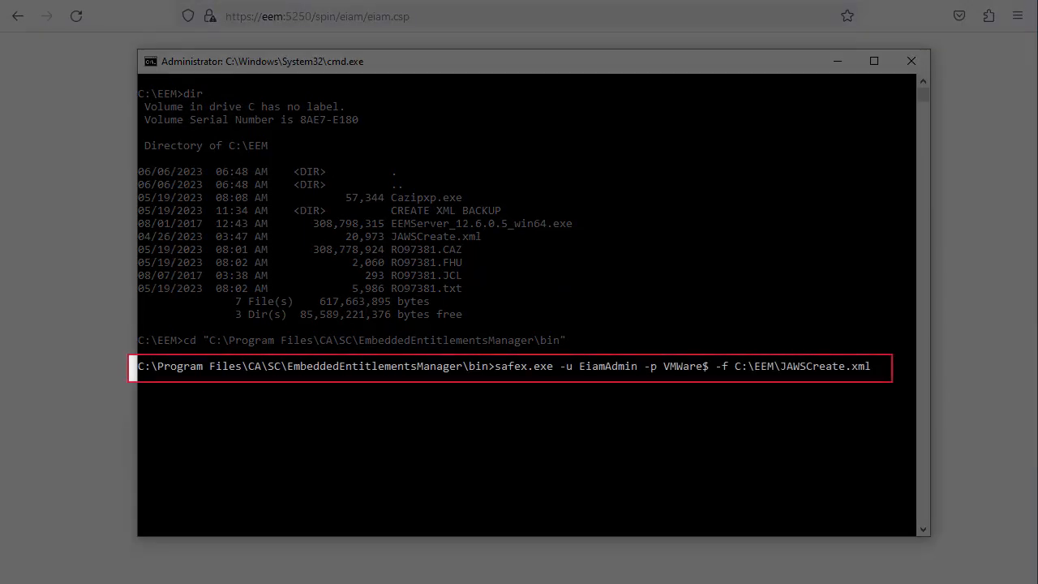
- Run the safex import of C:\EEM\JAWSCreate.xml, adding 18 objects, then close the console
key(Return)
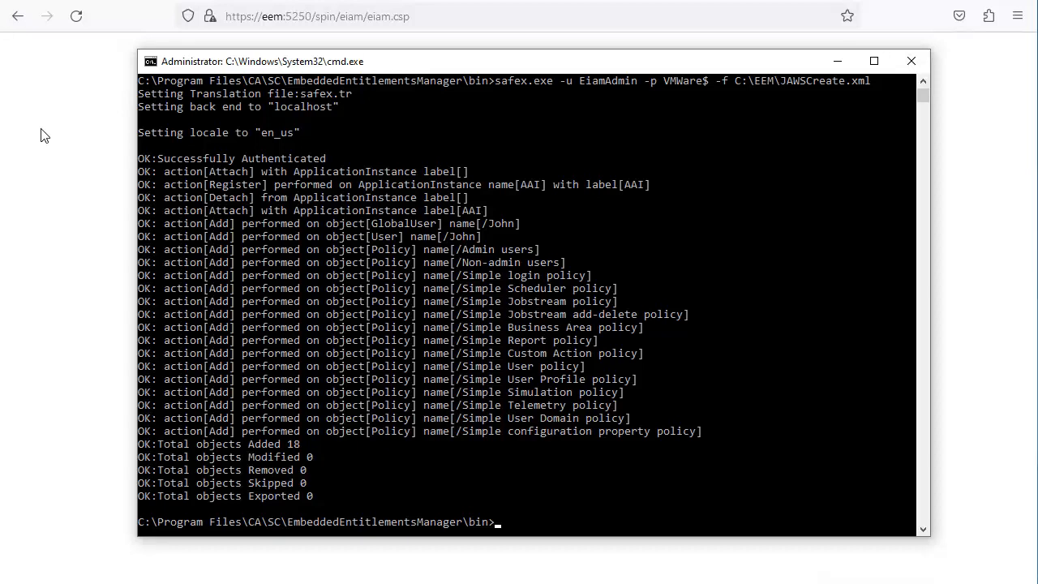
click(911, 60)
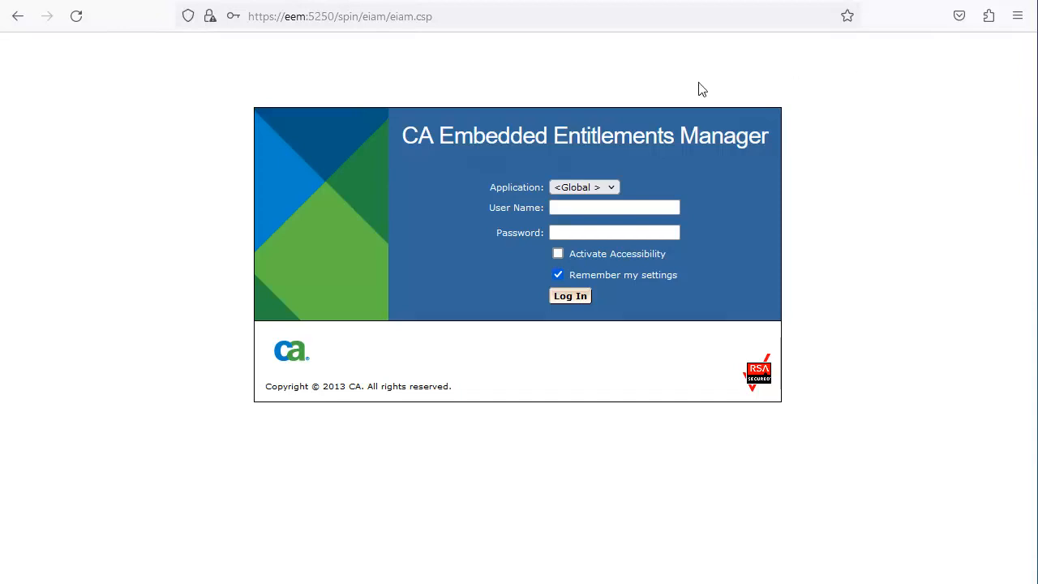
- Log in to the AAI application as the administrator and view its Dynamic User Group Policies
click(606, 188)
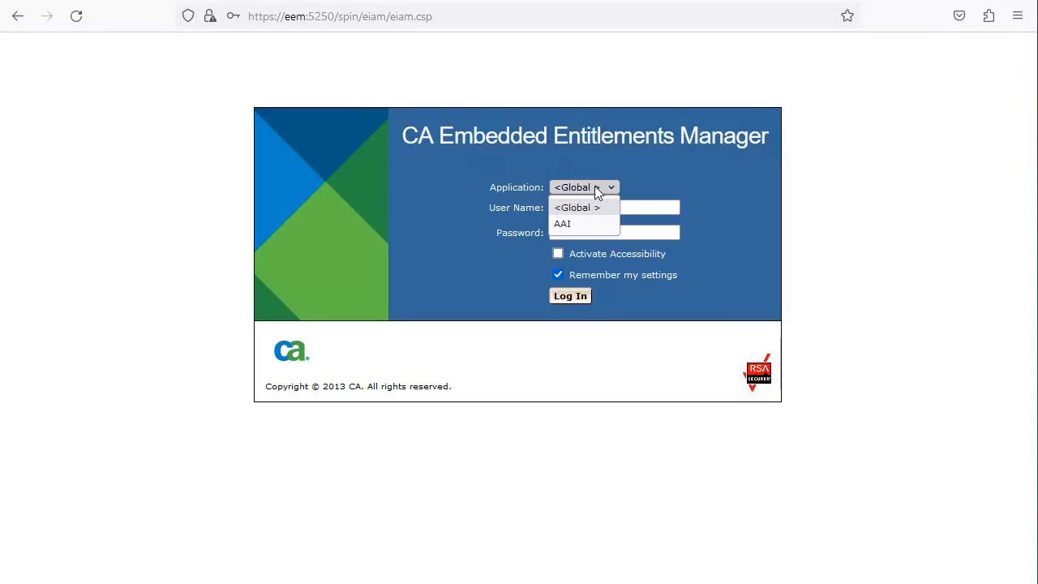
click(563, 225)
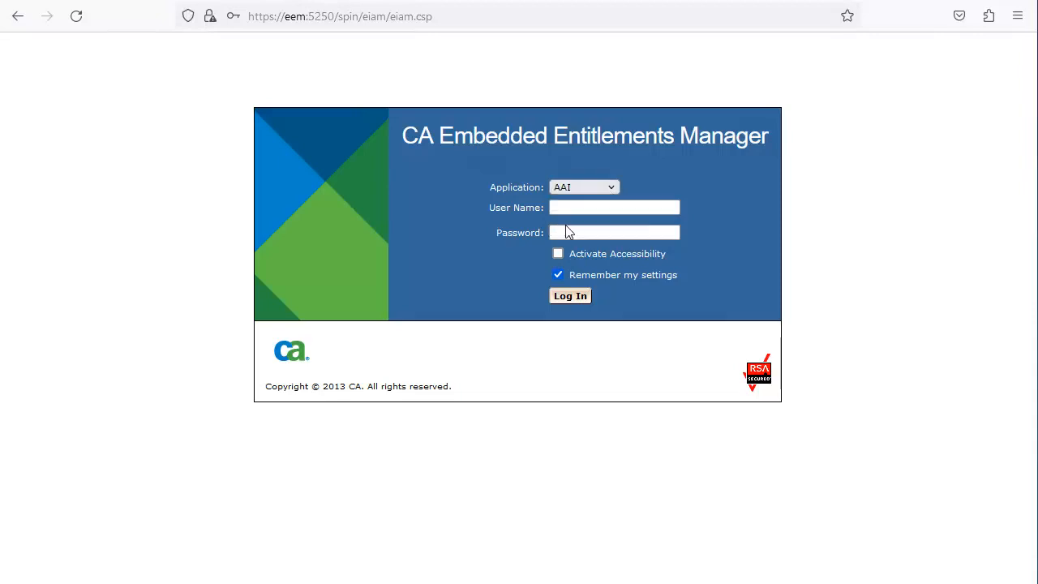
click(560, 208)
text(EiamAdmin)
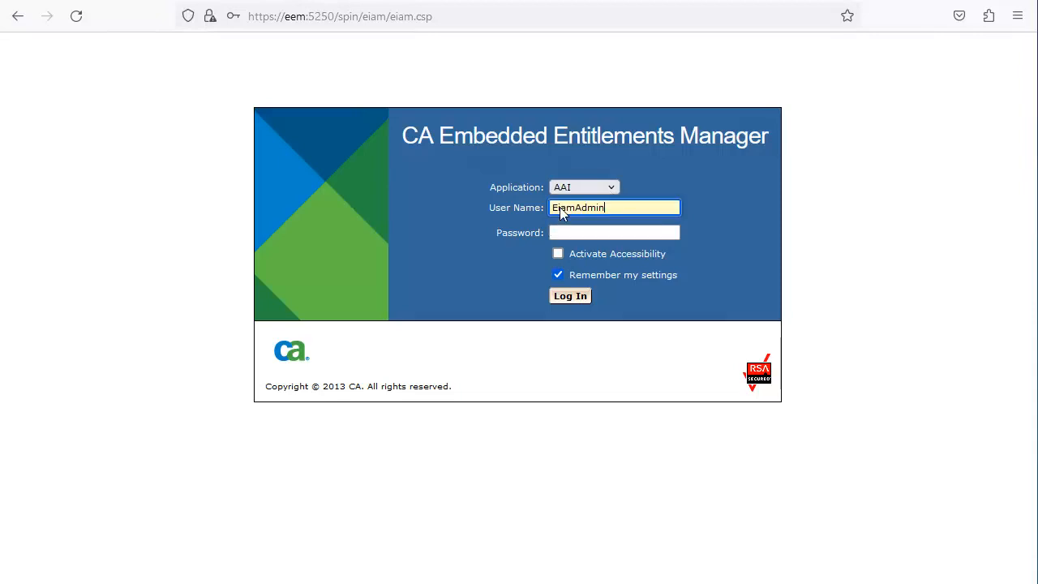
click(561, 232)
key(ctrl+v)
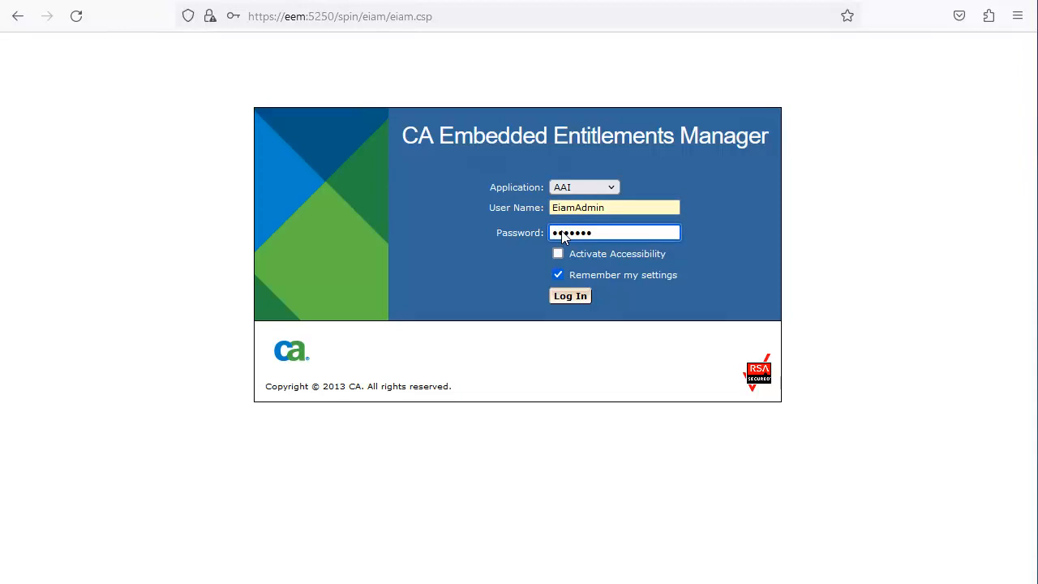
click(567, 296)
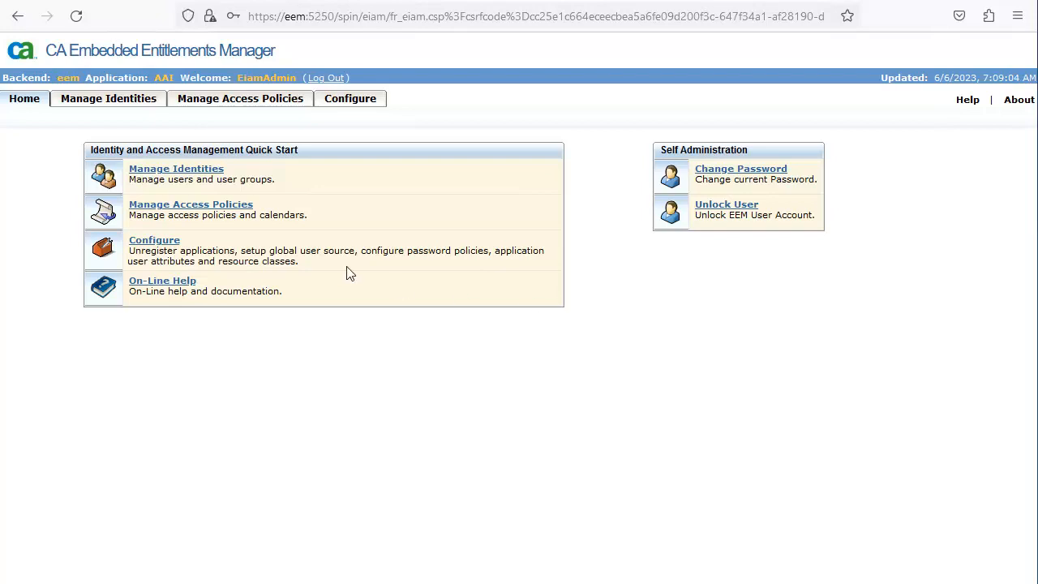
click(217, 101)
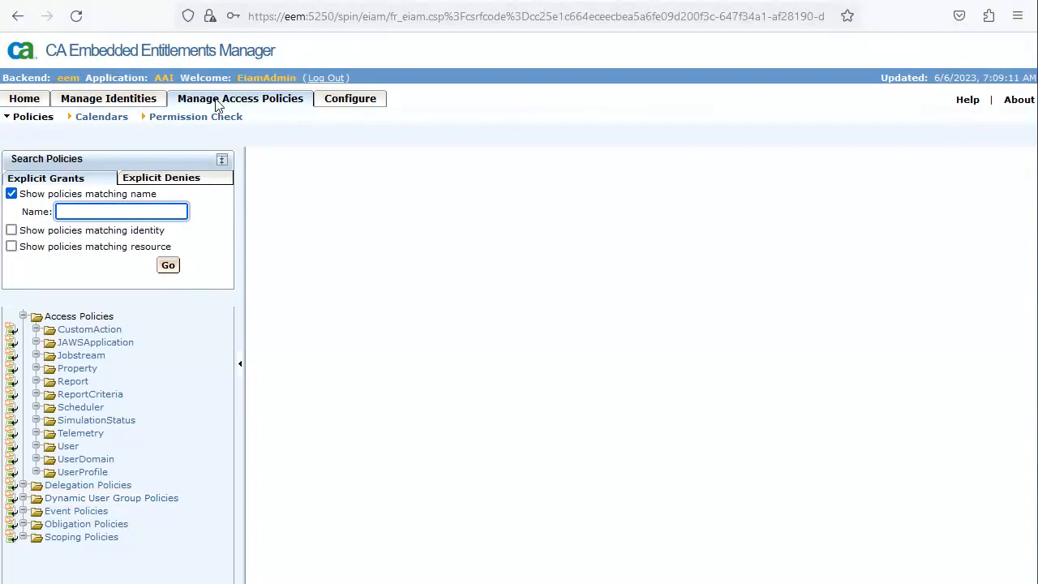
click(97, 497)
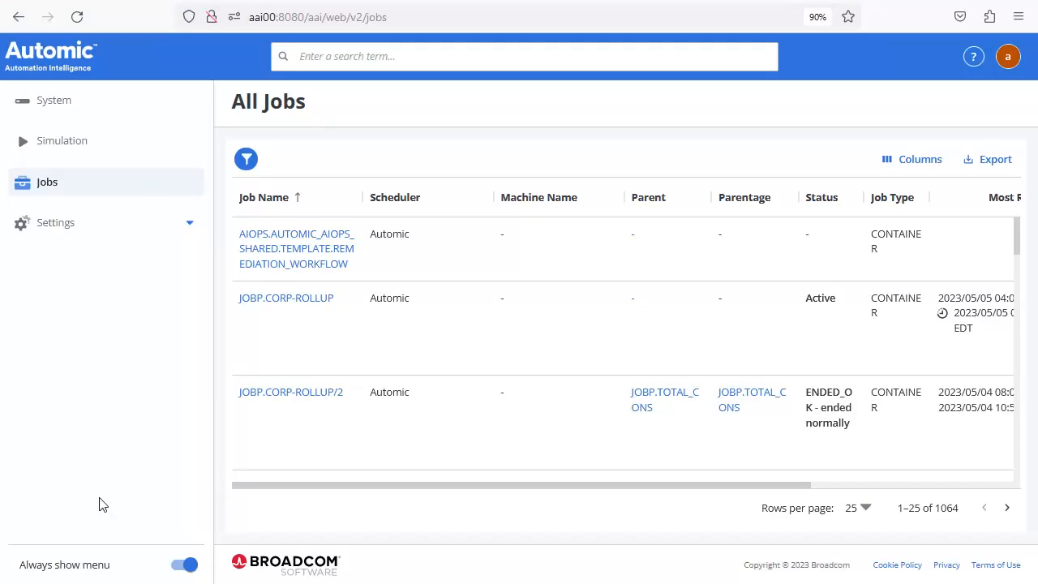
- Under user administration Domains, add a new domain named eEM of type eEM
click(62, 226)
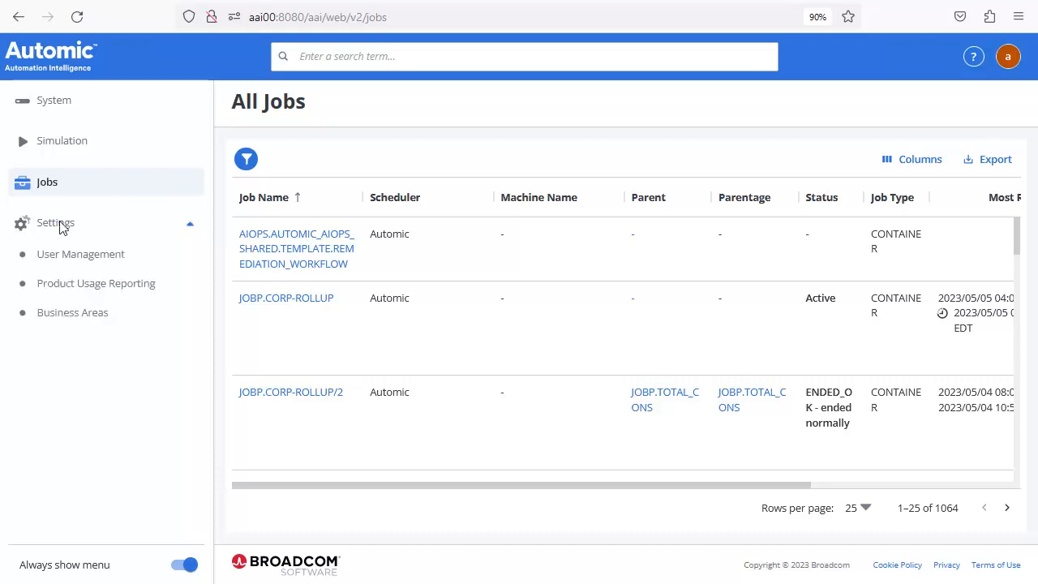
click(84, 254)
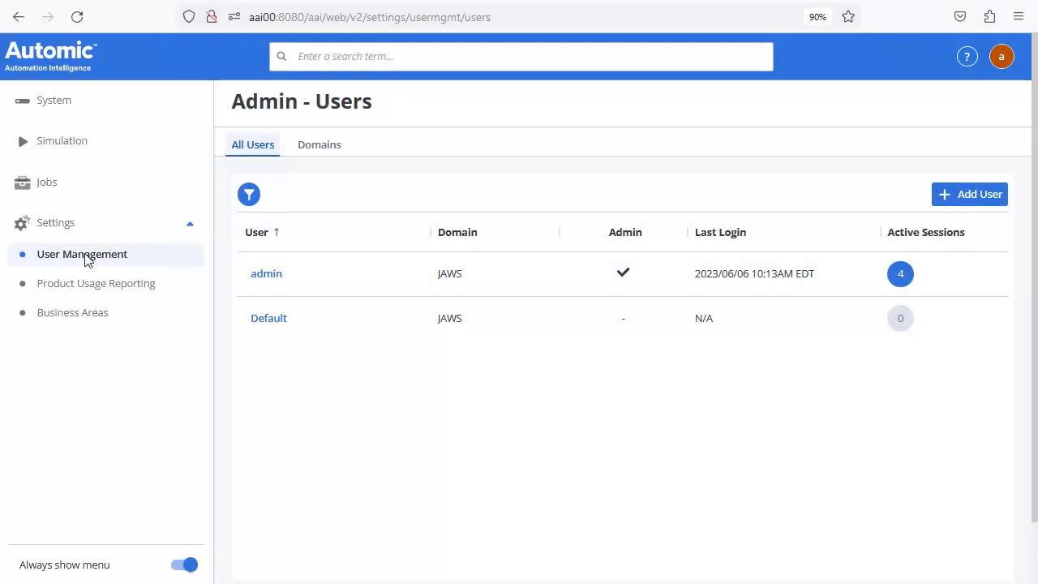
click(327, 148)
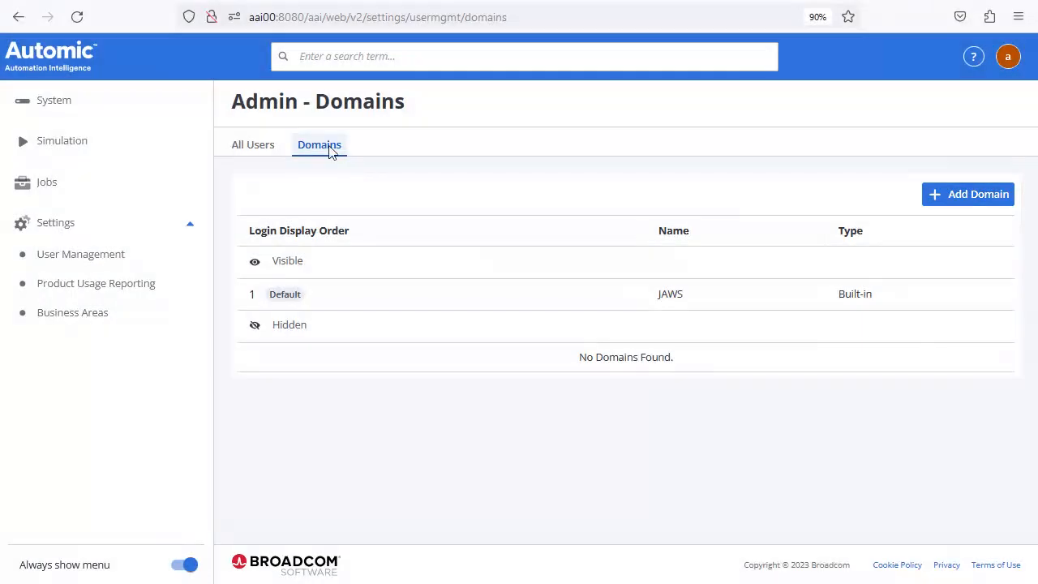
click(980, 197)
click(342, 307)
text(eEM)
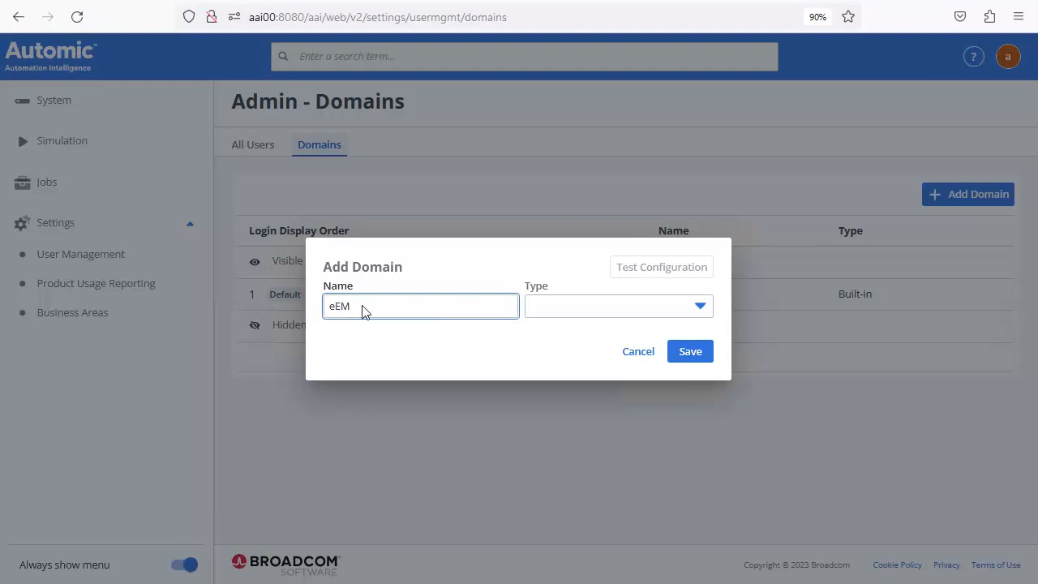
click(541, 308)
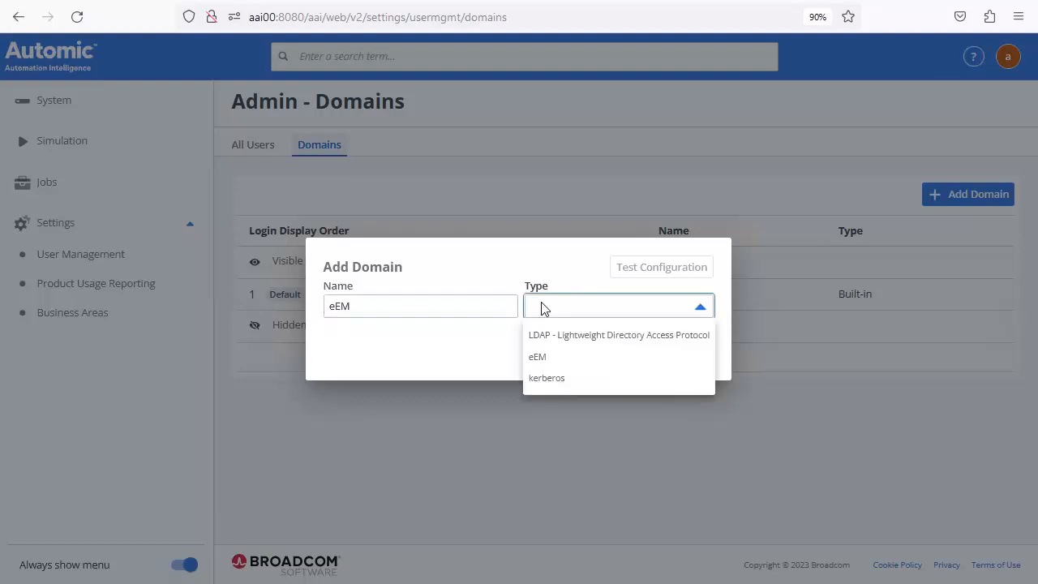
click(537, 357)
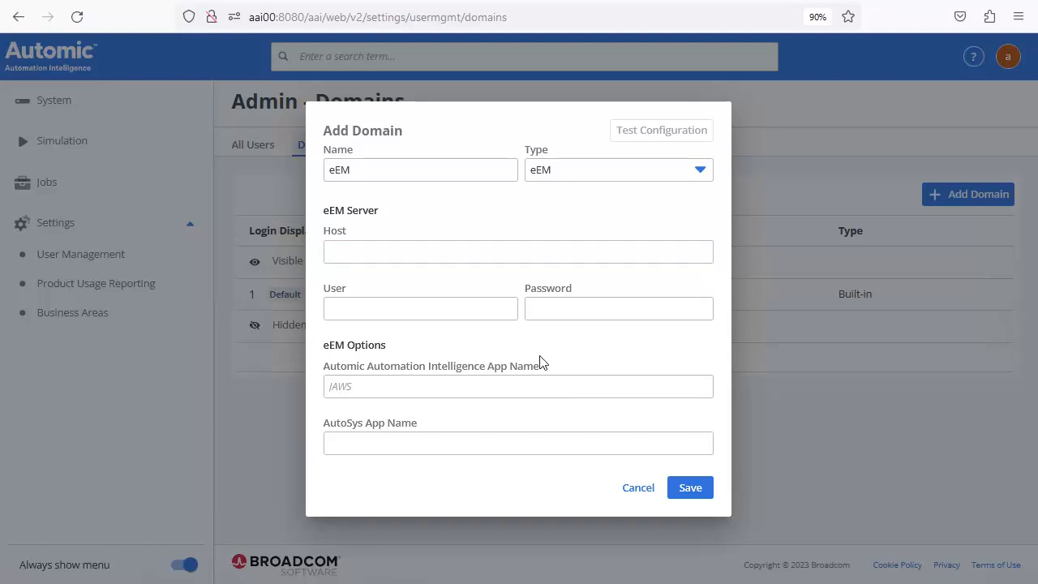
- Set host eem, the admin user and password, and app name AAI, then save the domain
click(334, 252)
text(eem)
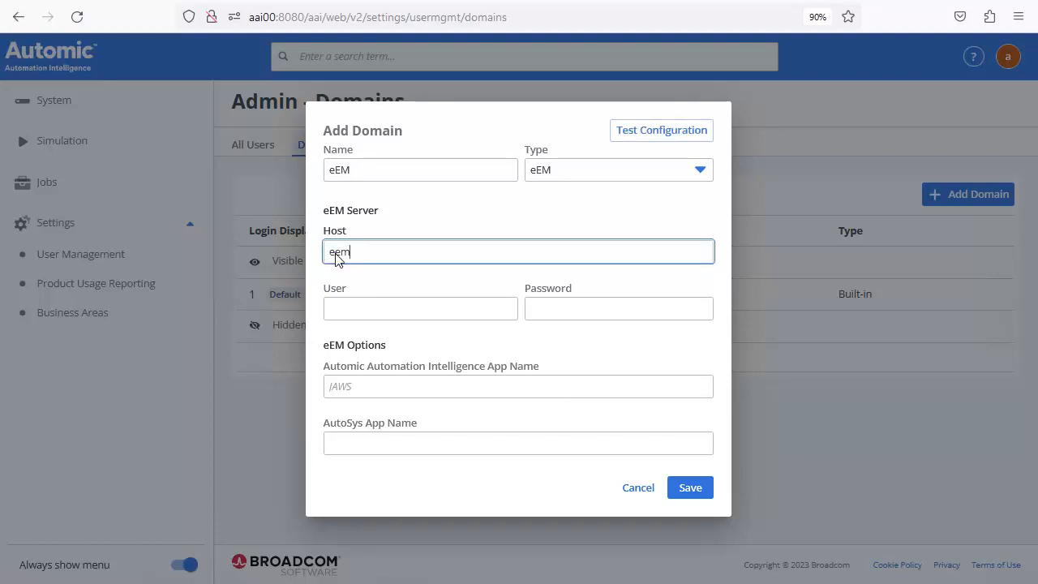
click(340, 312)
text(EiamAdmin)
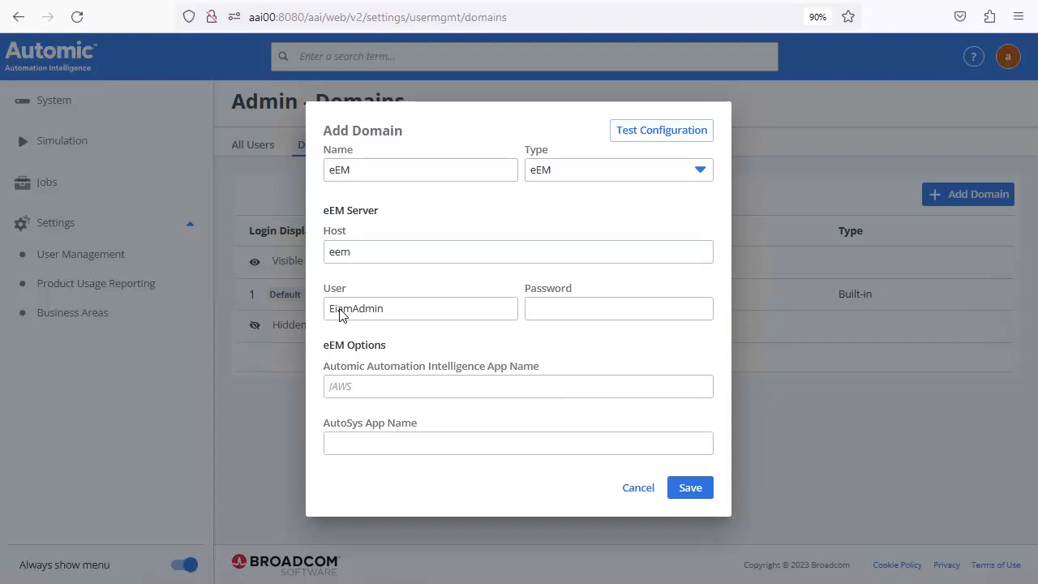
click(542, 310)
text(*******)
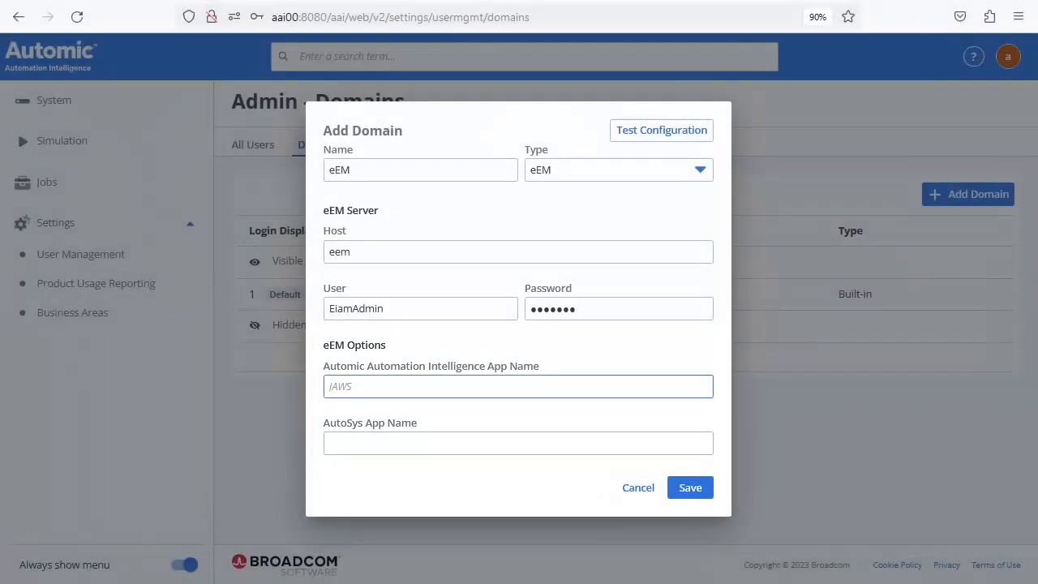
click(342, 388)
text(AAI)
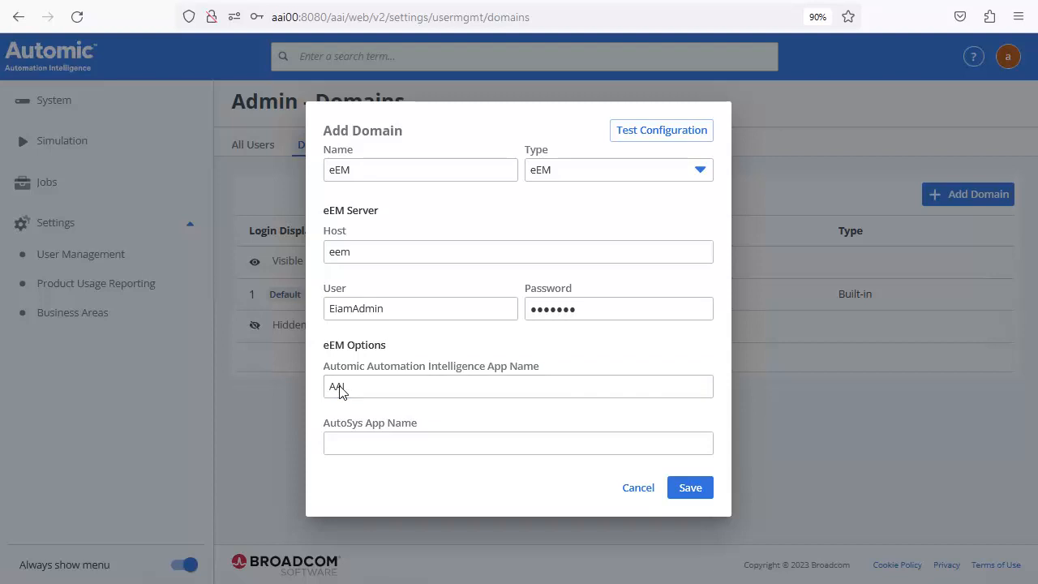
click(690, 487)
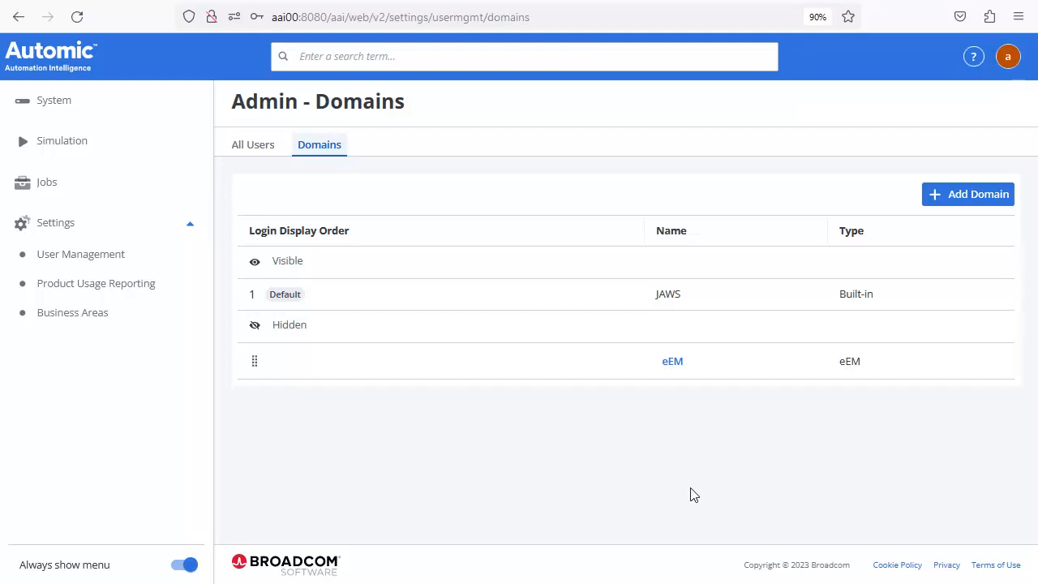
- Run the eEM domain's configuration connection test and acknowledge its success
click(672, 362)
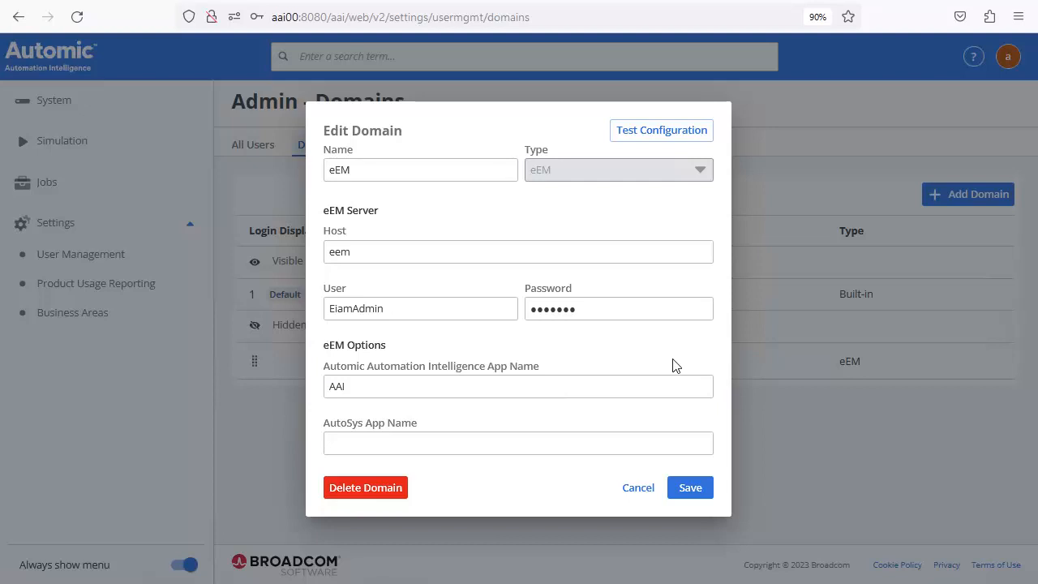
click(662, 131)
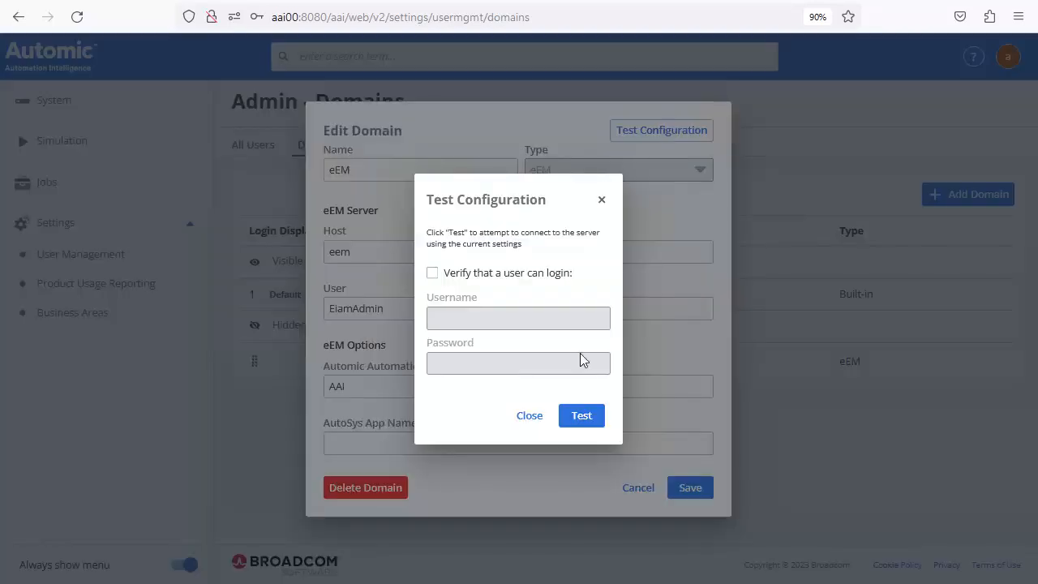
click(581, 415)
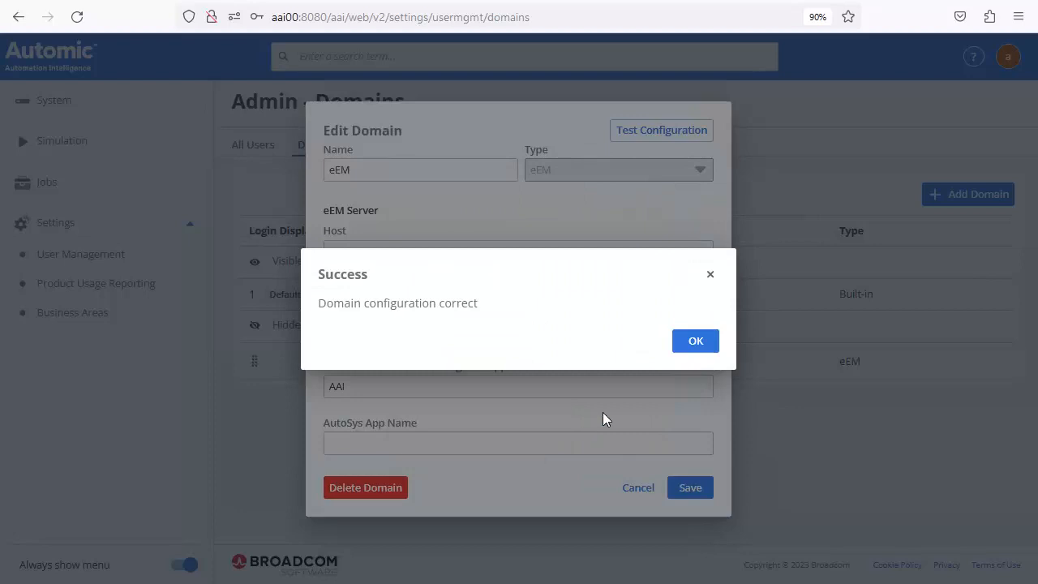
click(695, 344)
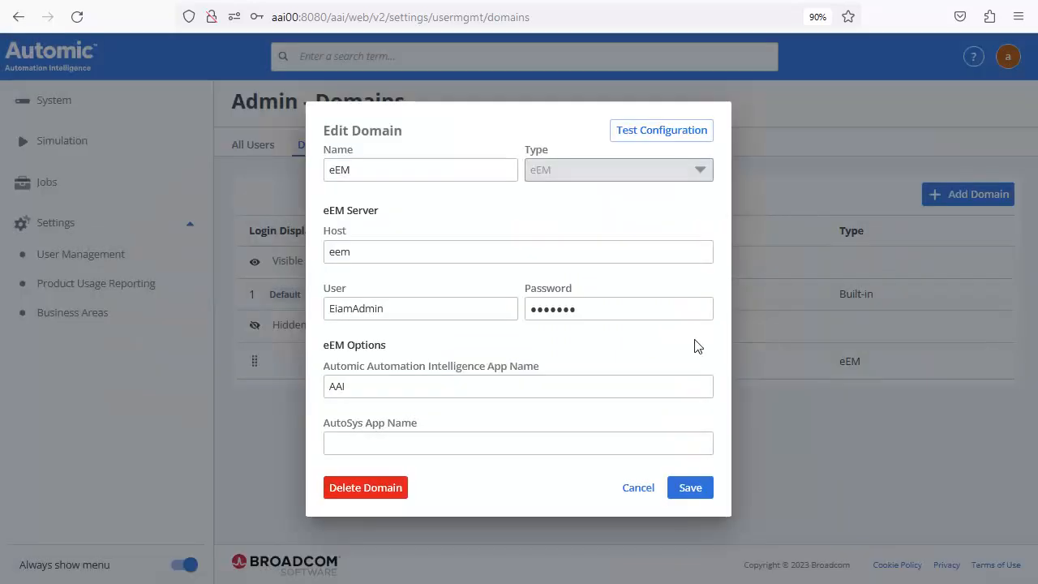
- Test again with 'Verify that a user can login' using test credentials, then close unchanged
click(672, 131)
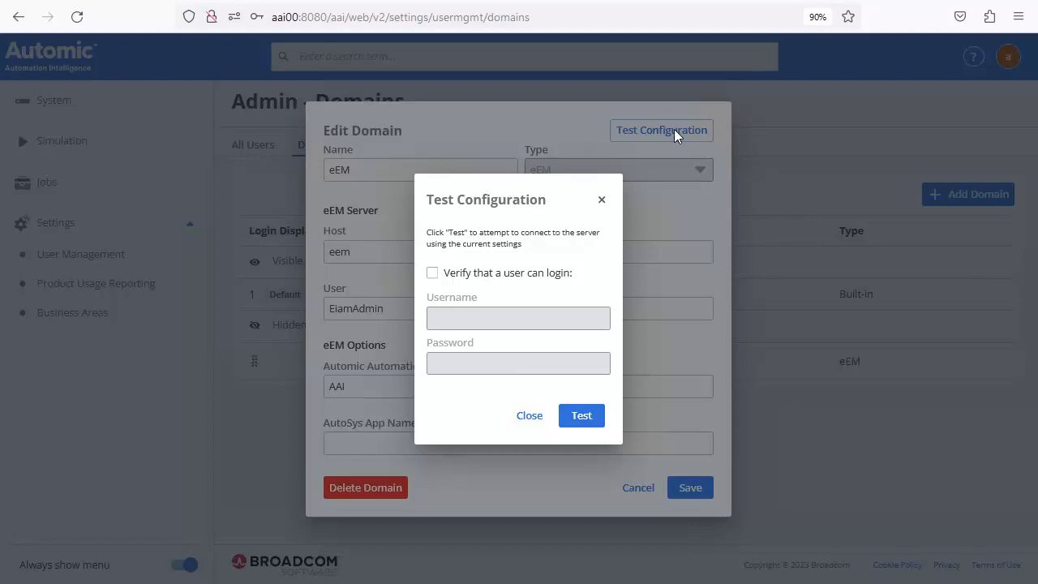
click(432, 274)
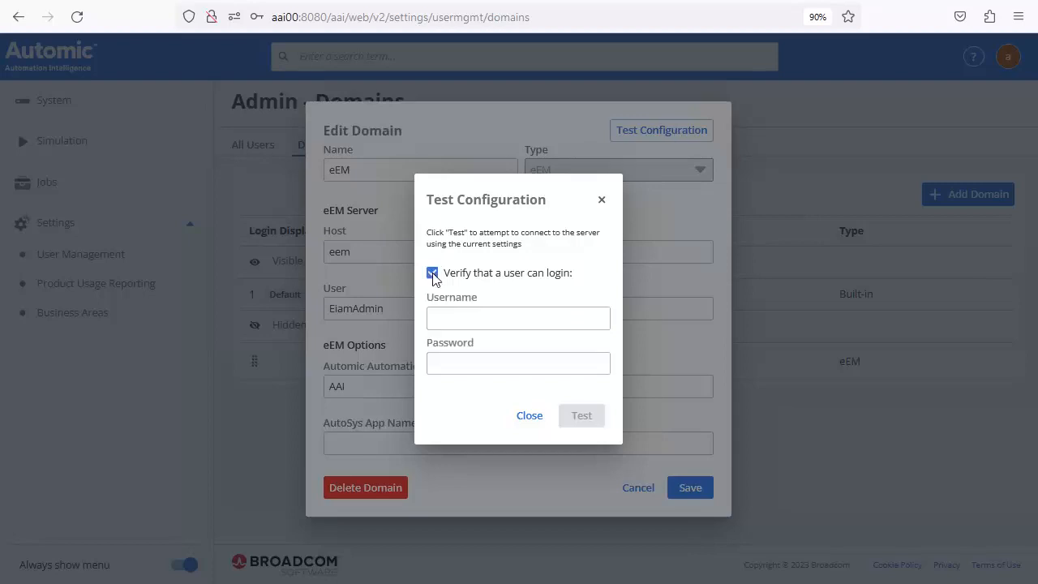
click(452, 321)
text(EiamAdmin)
click(438, 365)
key(ctrl+v)
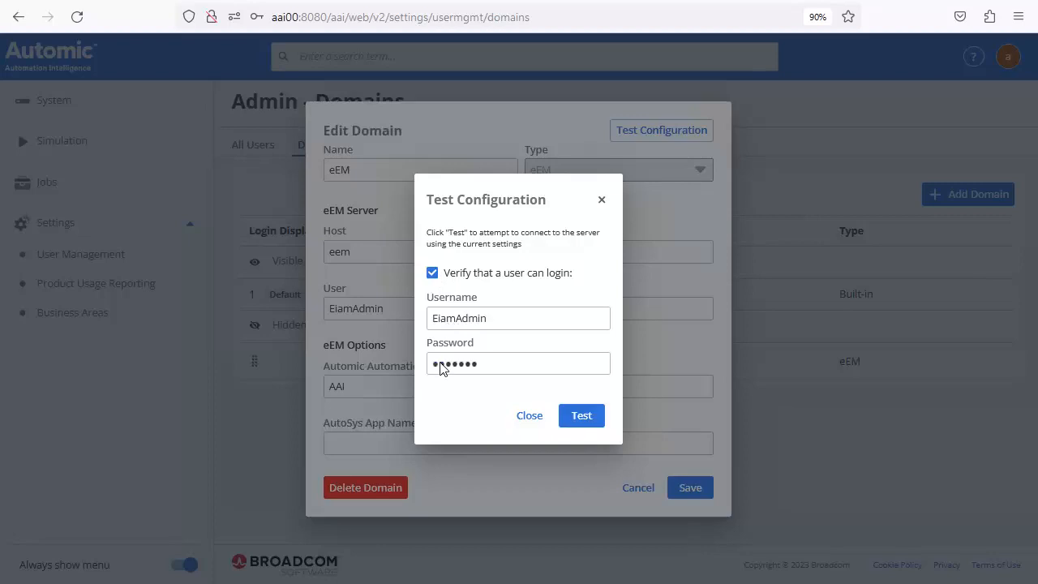
click(581, 416)
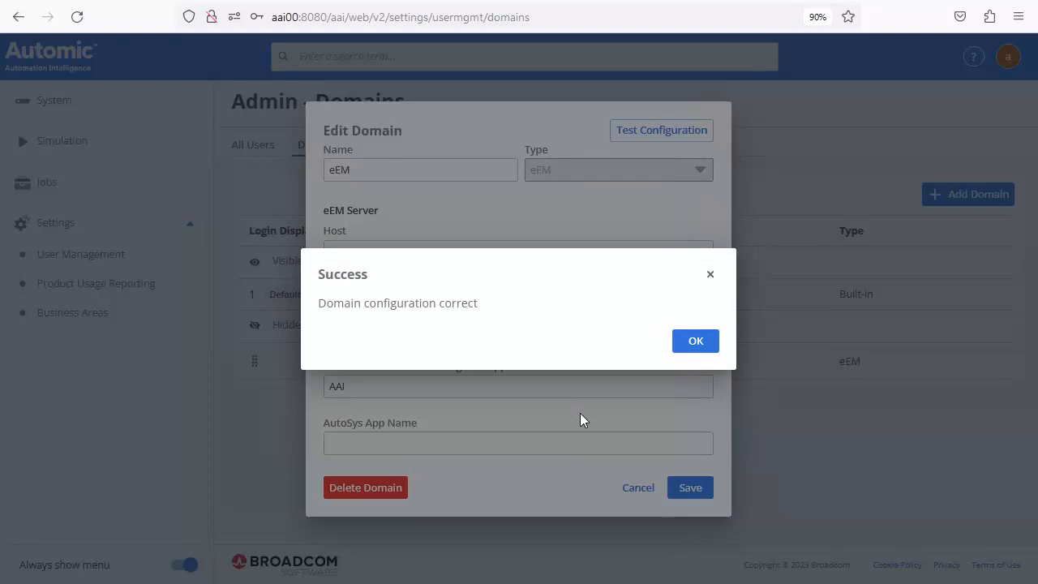
click(688, 343)
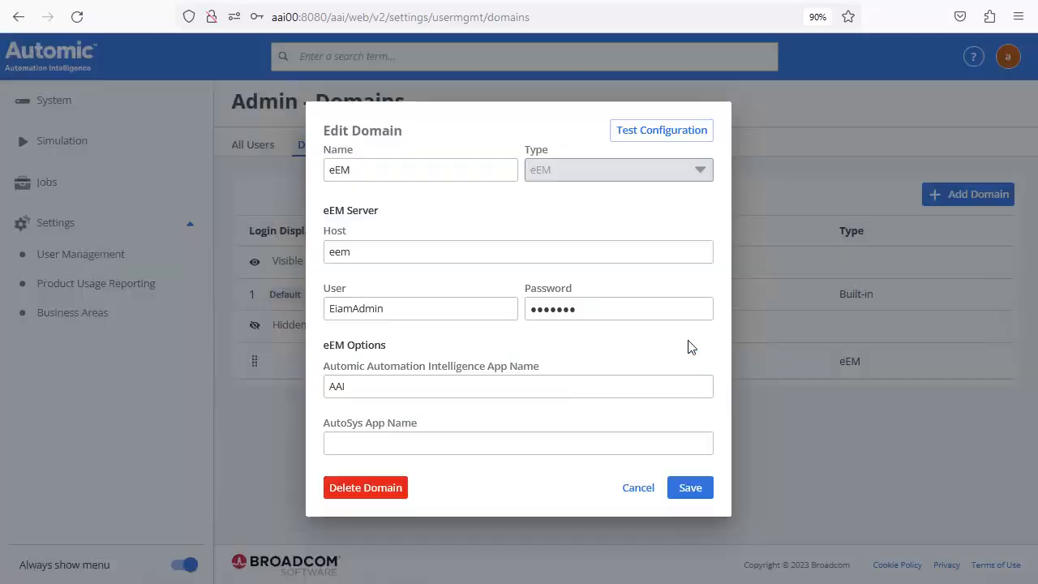
key(Escape)
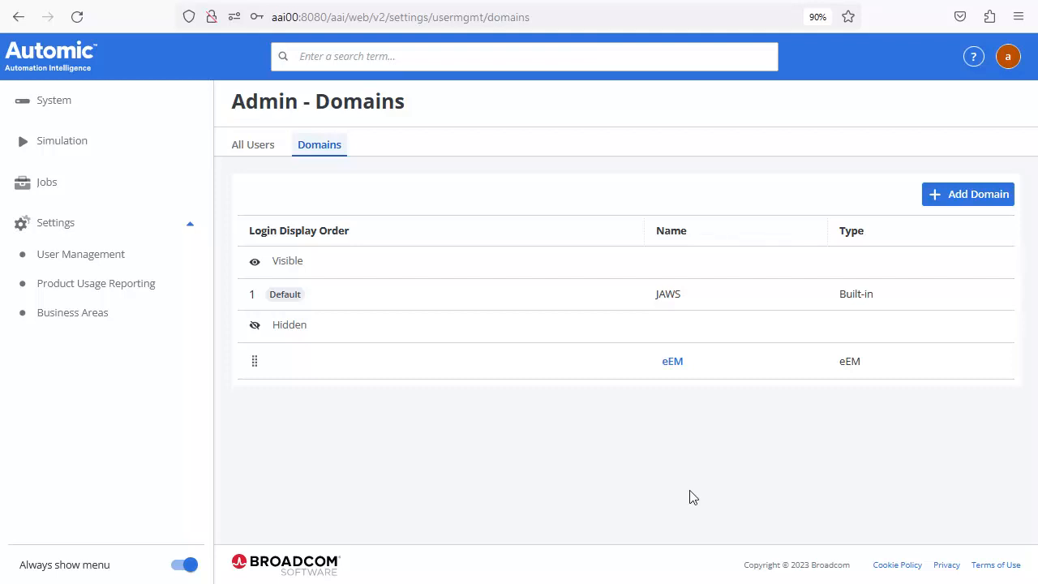
- Drag the eEM domain from Hidden to the top of the Visible domains, above JAWS
drag(255, 362, 252, 290)
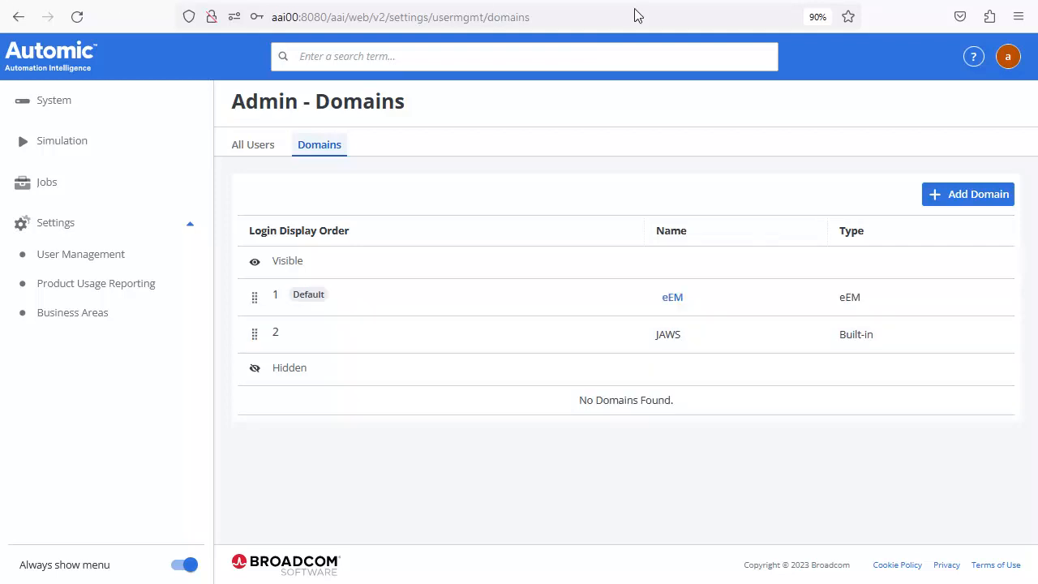
- Log out via the user avatar menu and confirm with Yes
click(1010, 60)
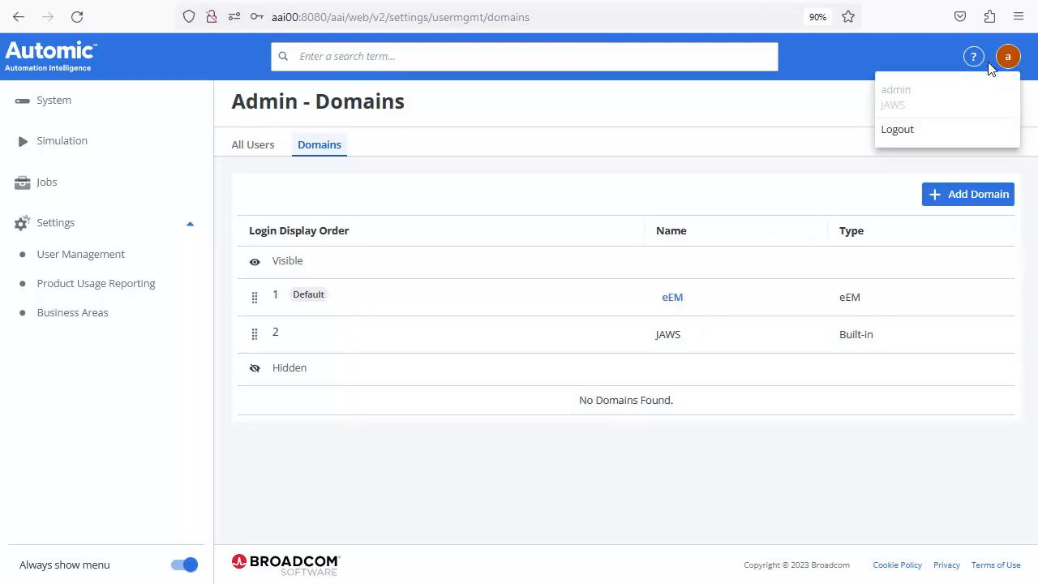
click(896, 132)
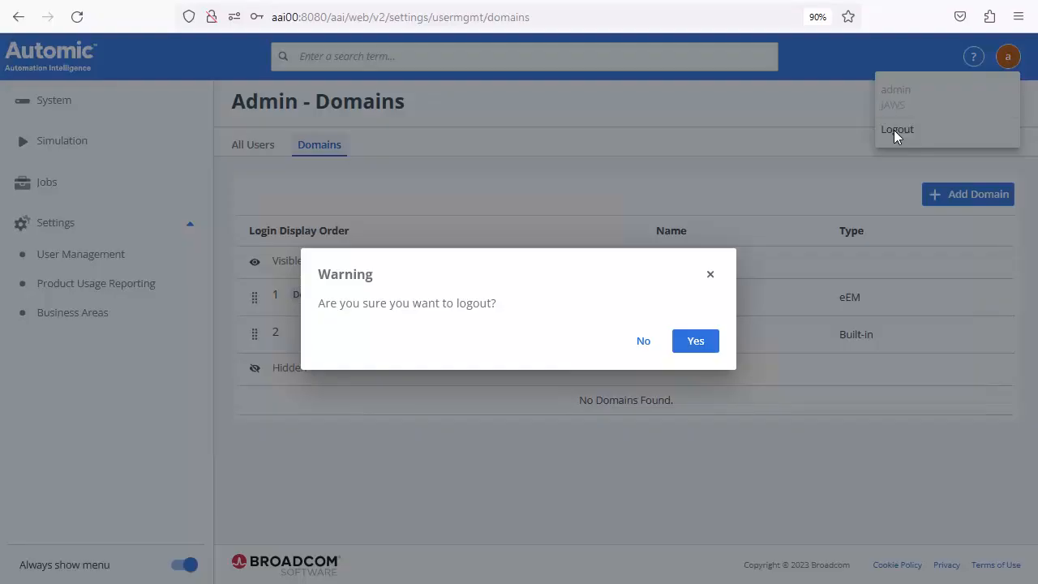
click(699, 337)
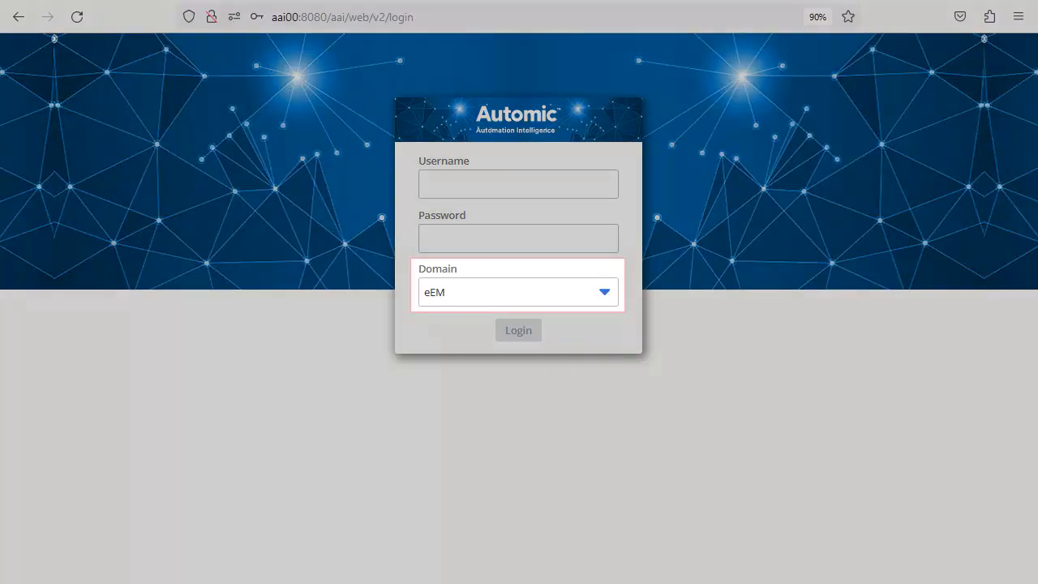